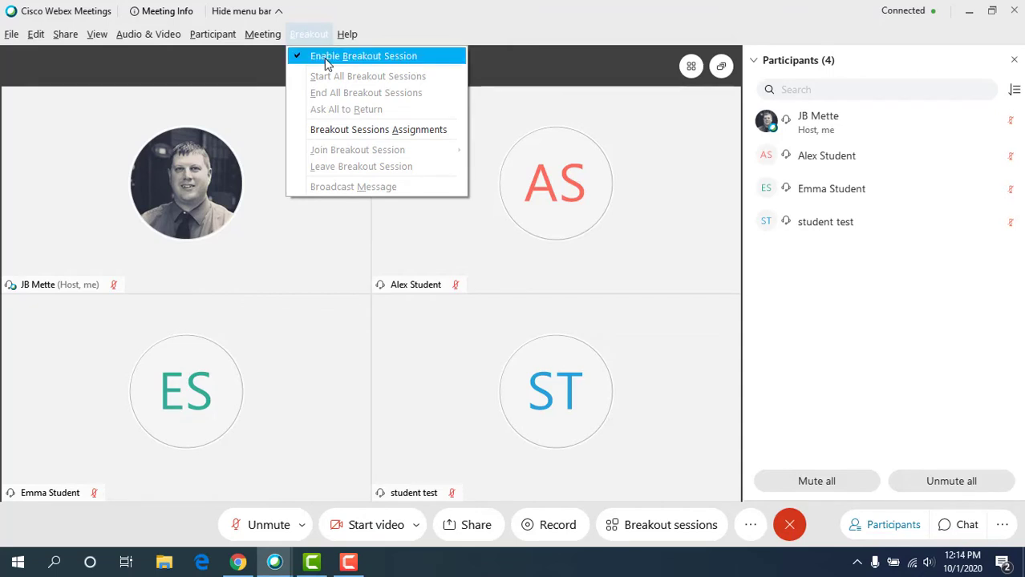
# Create two breakout sessions with participants assigned manually
pyautogui.click(478, 24)
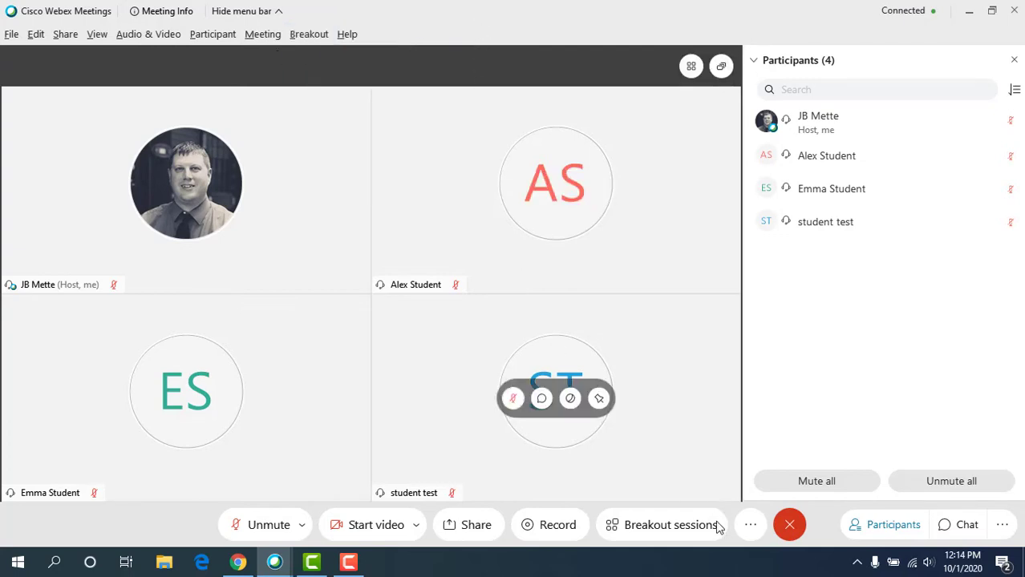
pyautogui.click(656, 530)
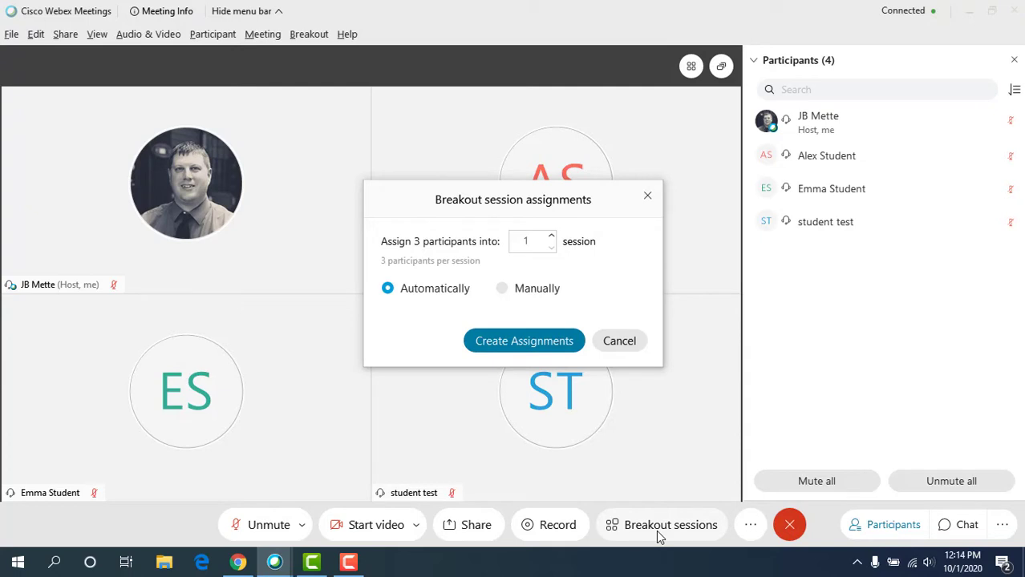
pyautogui.doubleClick(532, 248)
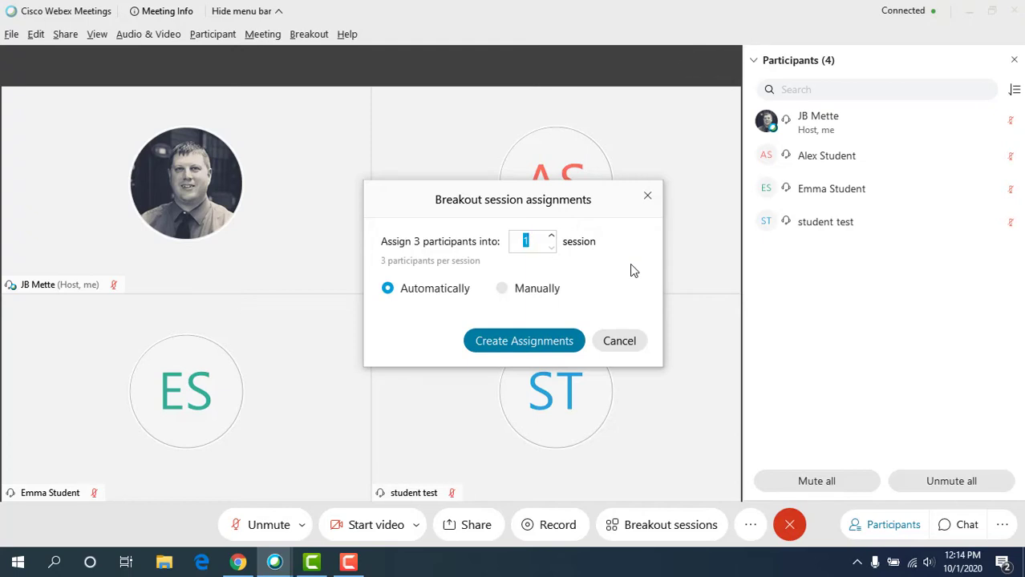
pyautogui.write('3')
pyautogui.click(502, 290)
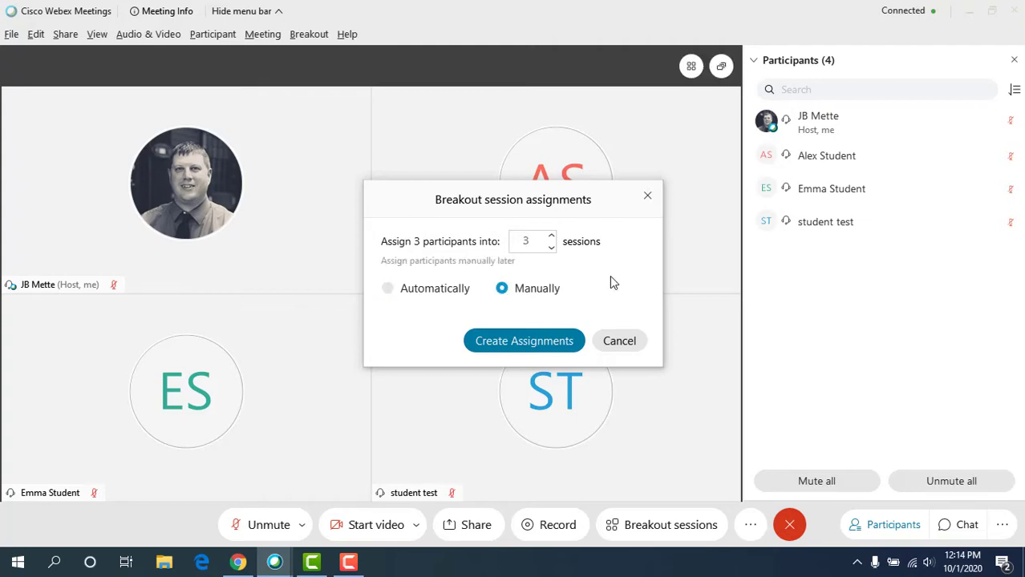
pyautogui.doubleClick(527, 241)
pyautogui.write('2')
pyautogui.click(531, 342)
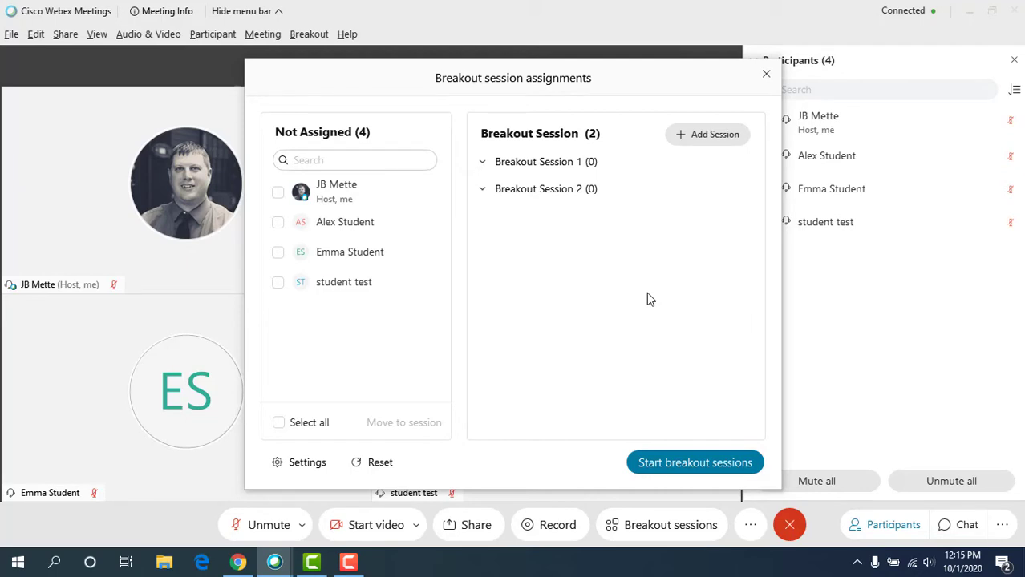
# Assign the first and last listed students (initials AS and ST) to Breakout Session 1
pyautogui.moveTo(606, 149)
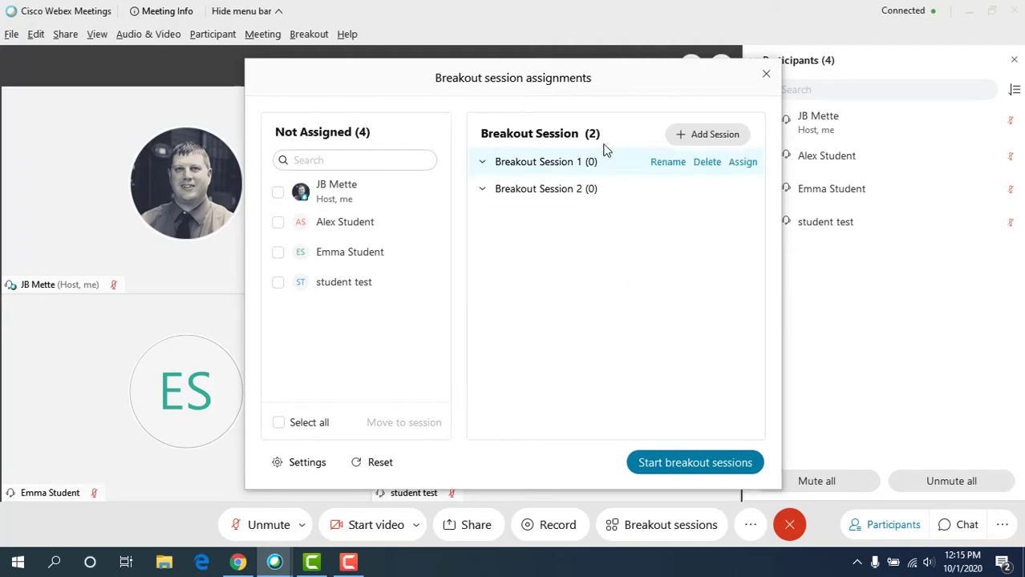
pyautogui.click(541, 167)
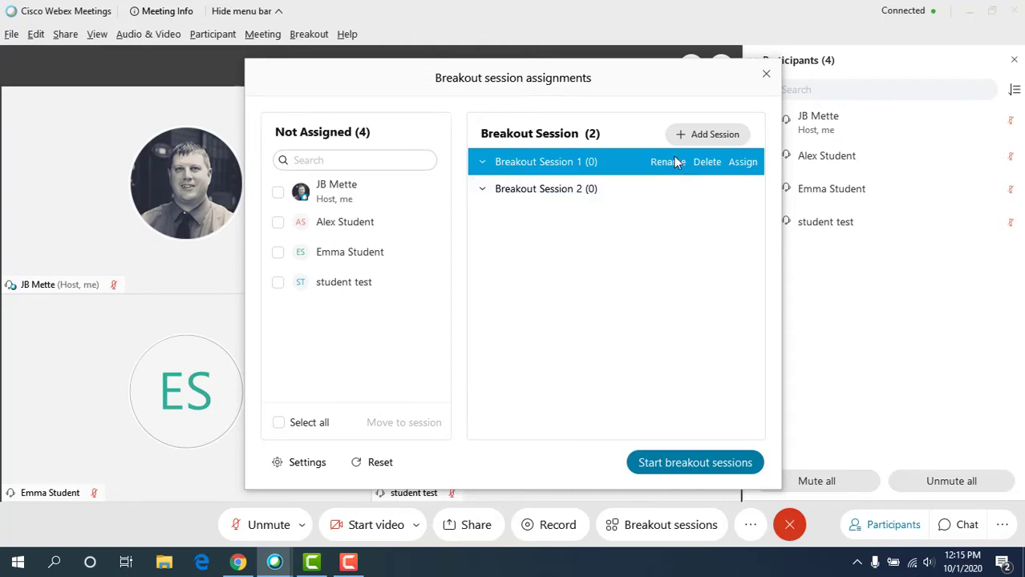
pyautogui.click(744, 163)
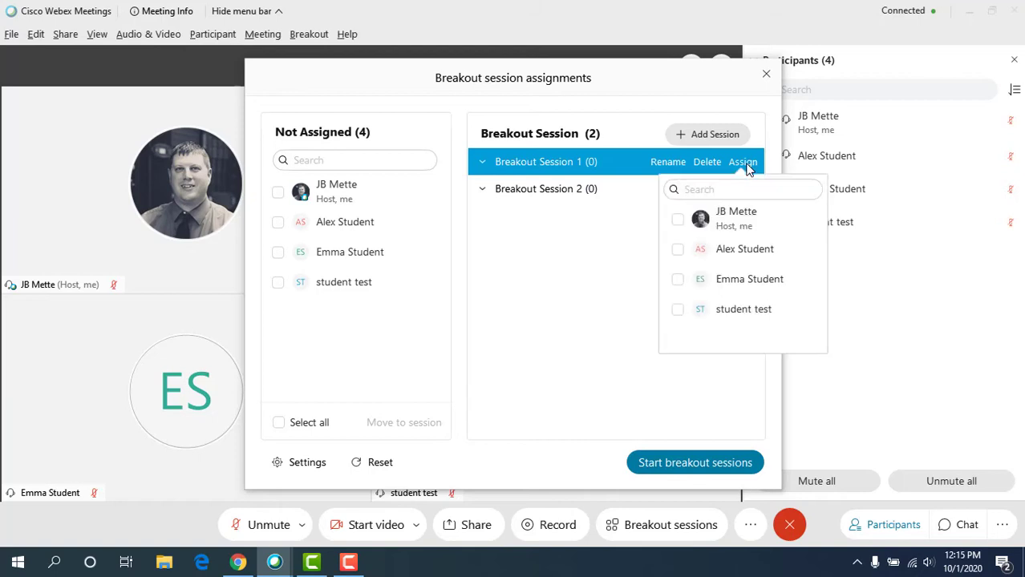
pyautogui.click(677, 249)
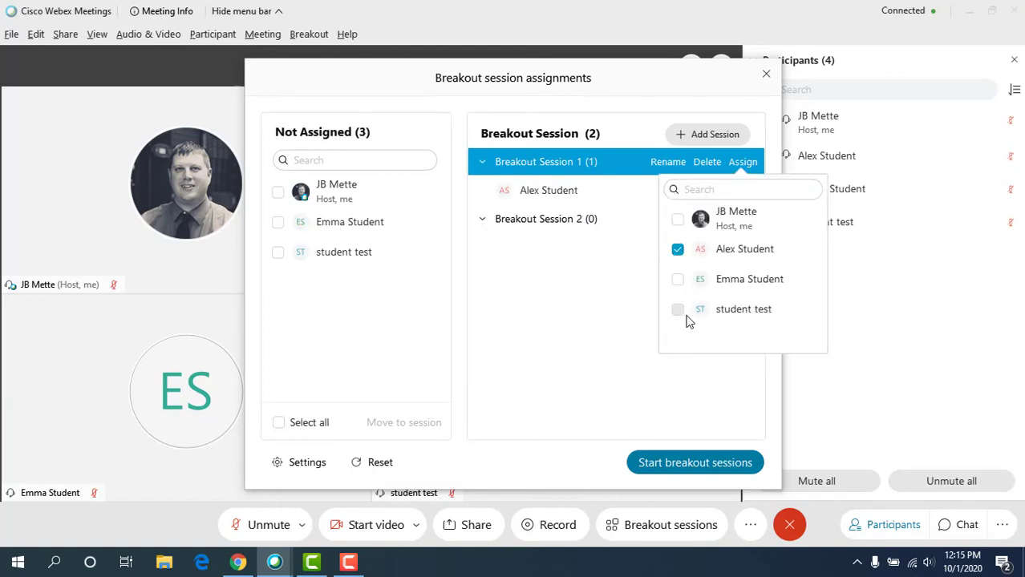
pyautogui.click(677, 310)
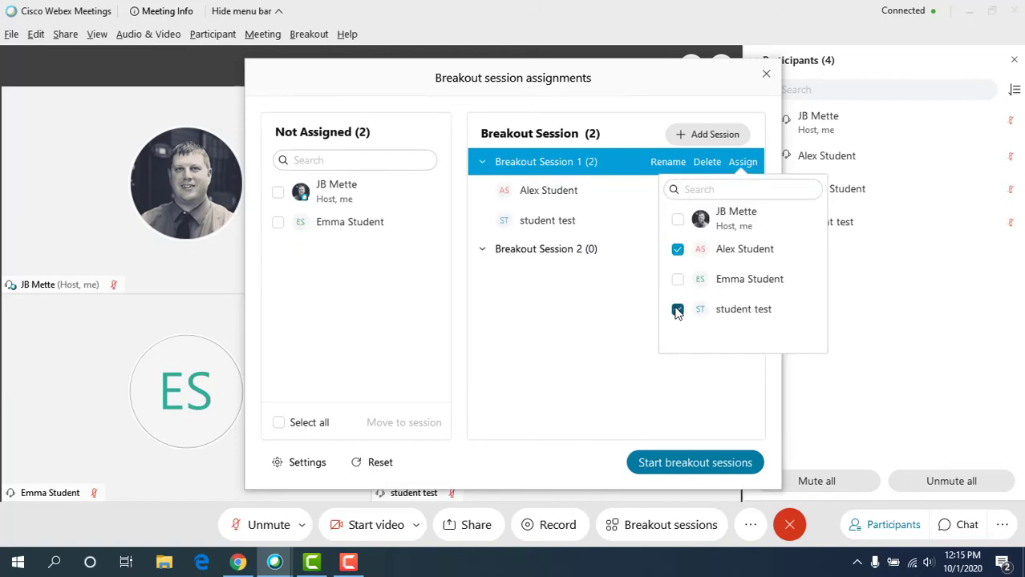
pyautogui.click(591, 294)
# Assign the remaining student (initials ES) to Breakout Session 2, leaving the host unassigned
pyautogui.click(562, 255)
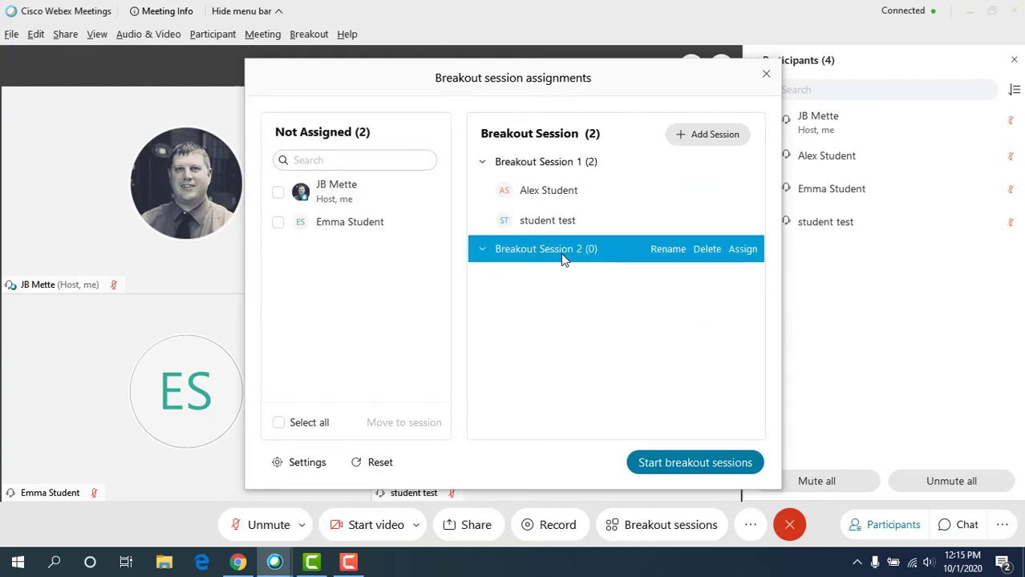
pyautogui.click(746, 251)
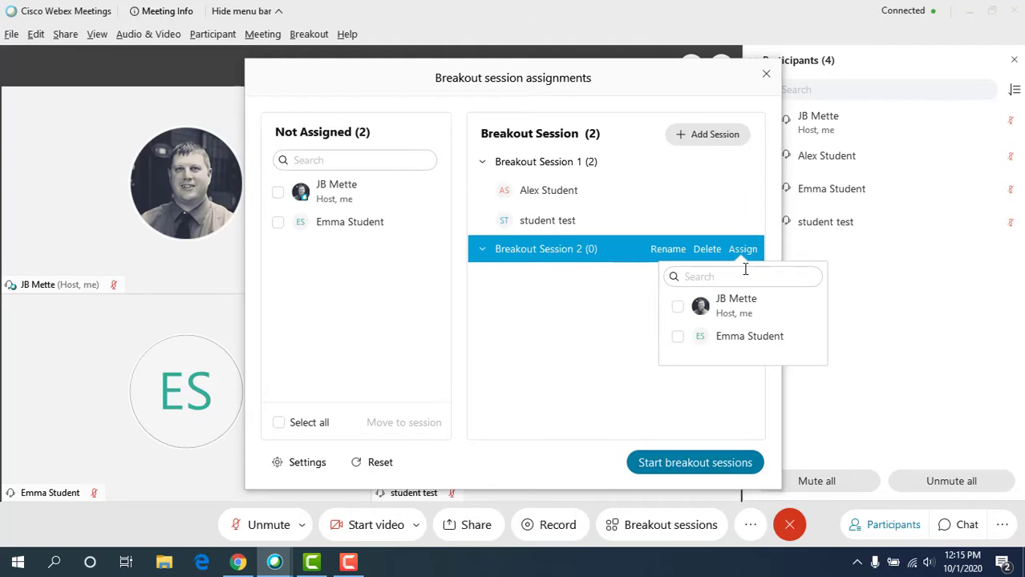
pyautogui.click(677, 337)
pyautogui.click(585, 312)
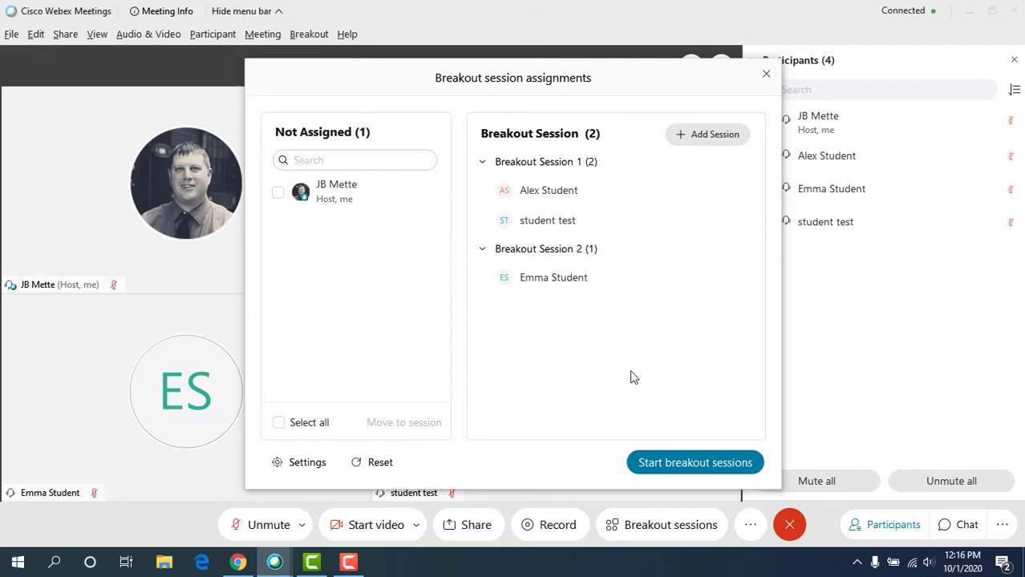
# Start the breakout sessions and accept the invitation to Breakout Session 2 on the assigned student's device
pyautogui.click(766, 75)
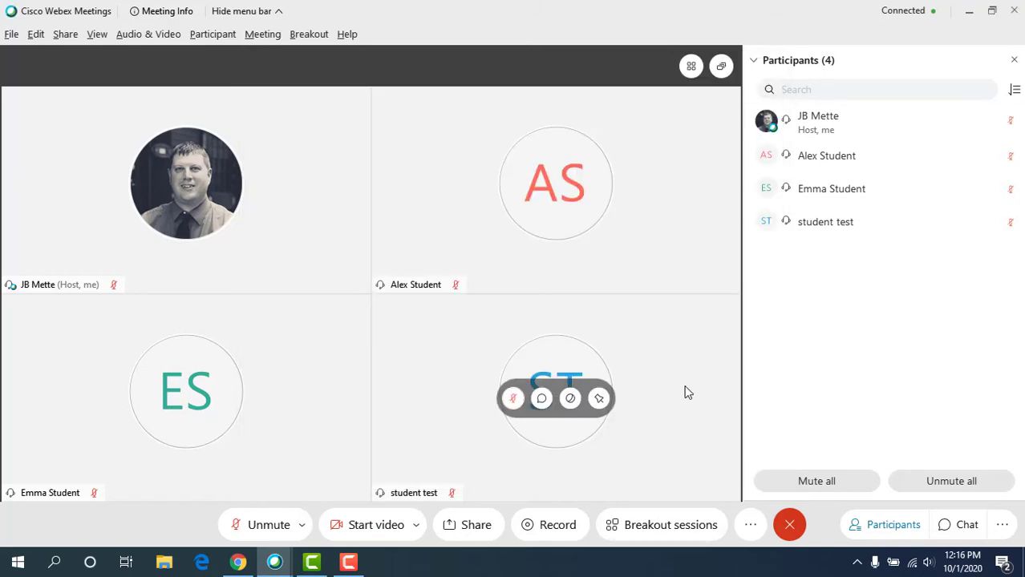
pyautogui.click(670, 526)
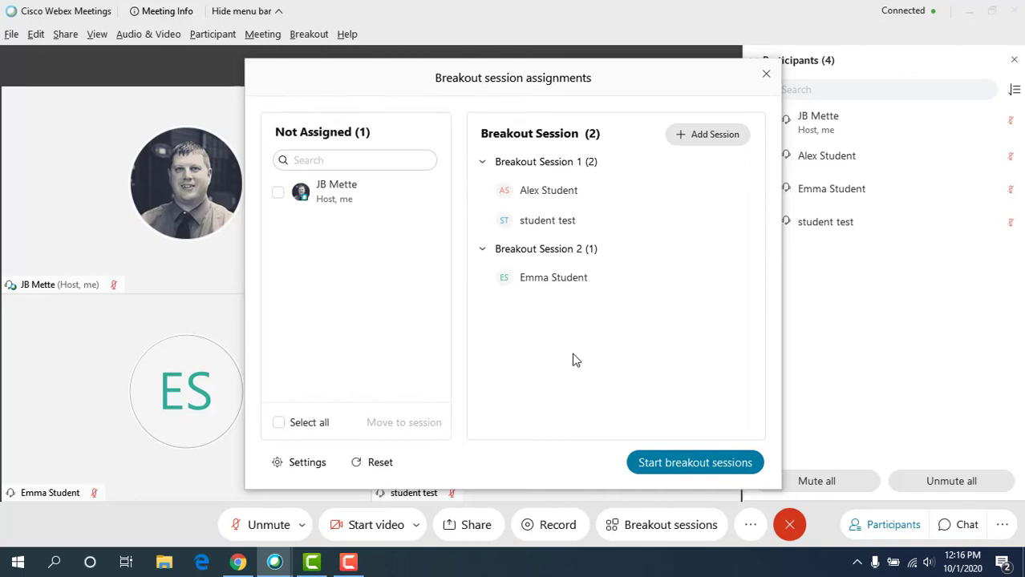
pyautogui.click(686, 462)
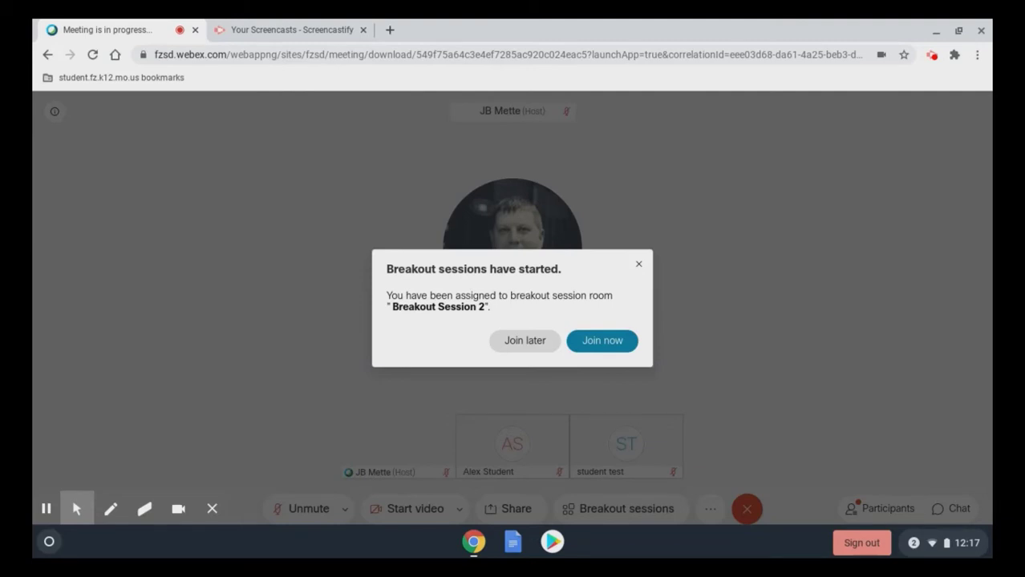
pyautogui.click(603, 343)
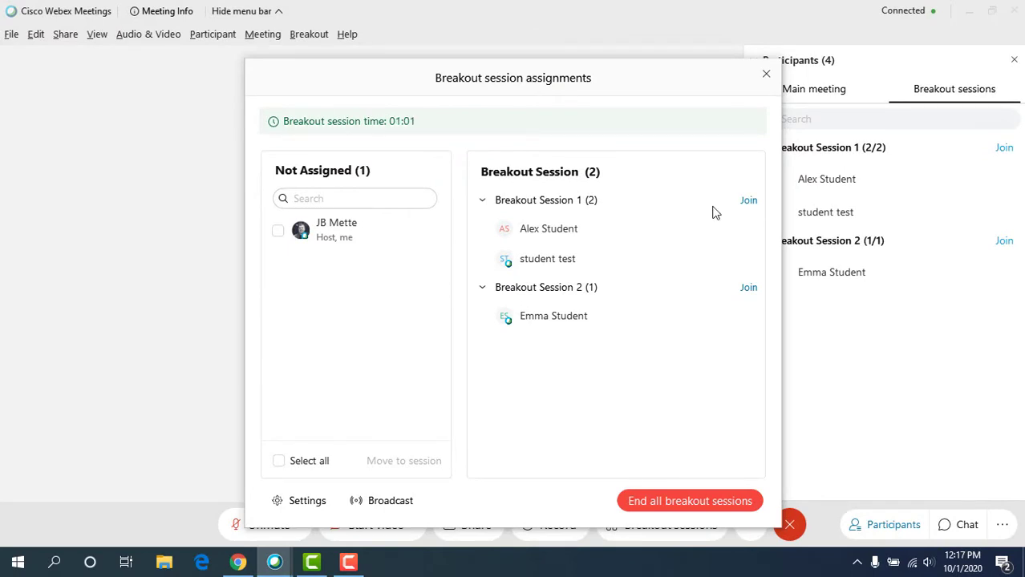
# Close the session assignments, then visit Breakout Session 1 as host and leave it to return to the main meeting
pyautogui.click(765, 77)
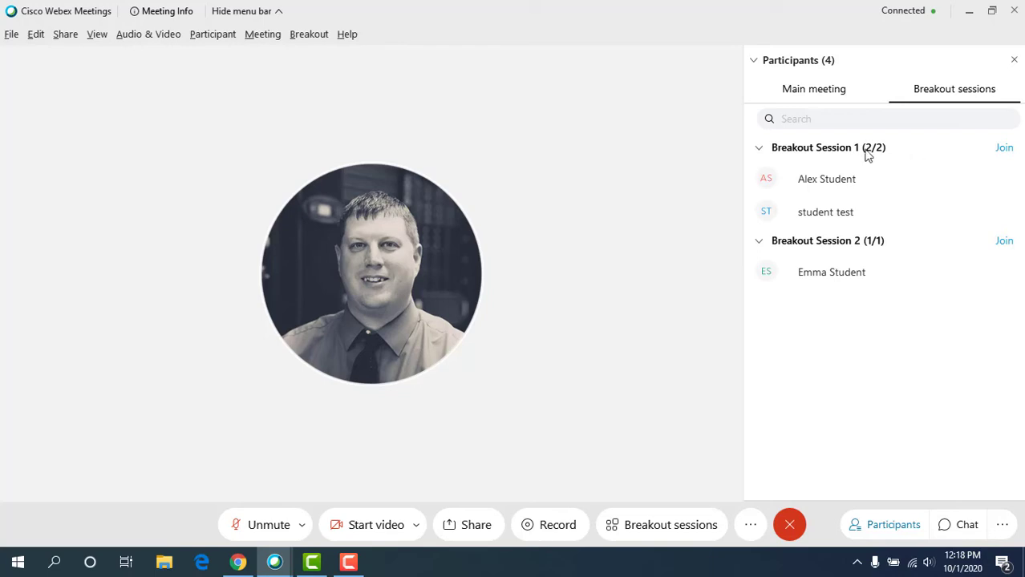
pyautogui.click(1003, 149)
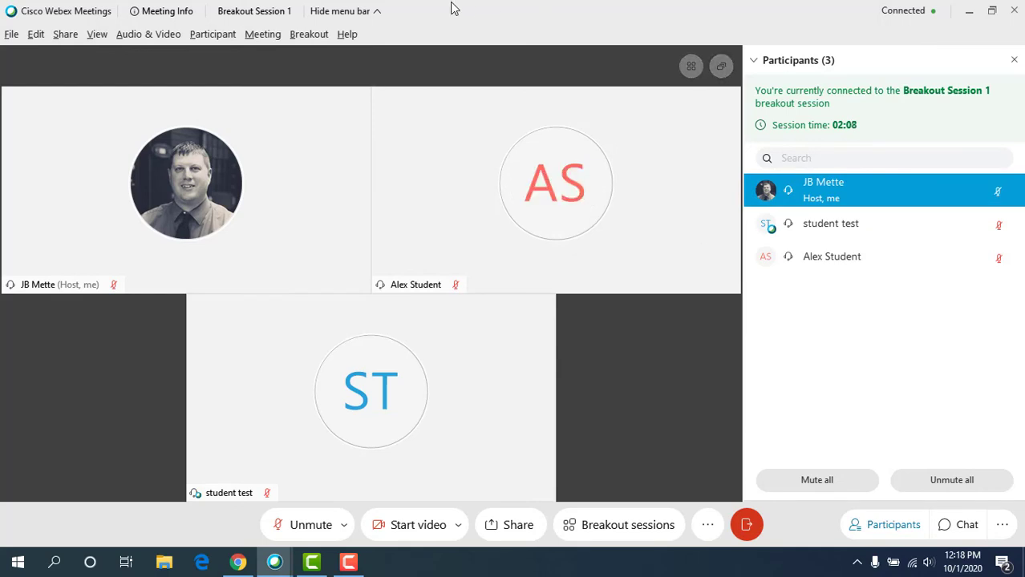
pyautogui.click(315, 35)
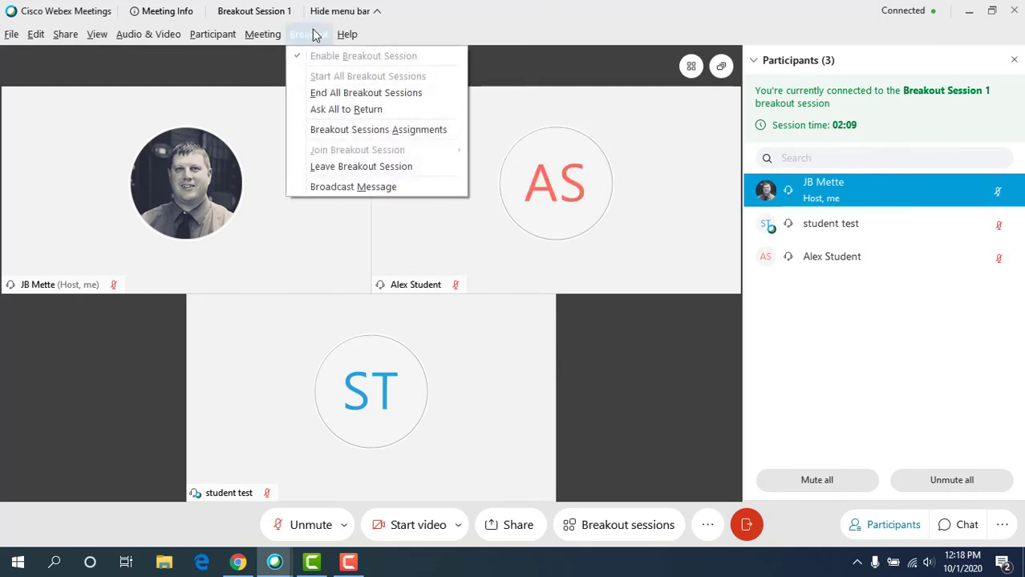
pyautogui.click(354, 166)
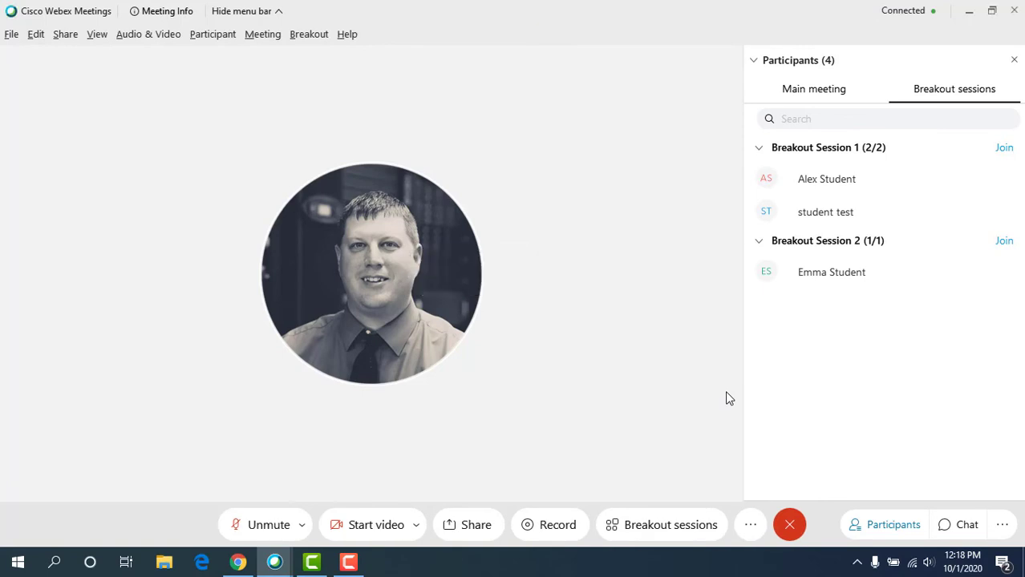
# Visit Breakout Session 2 as host and leave it to return to the main meeting
pyautogui.click(1002, 240)
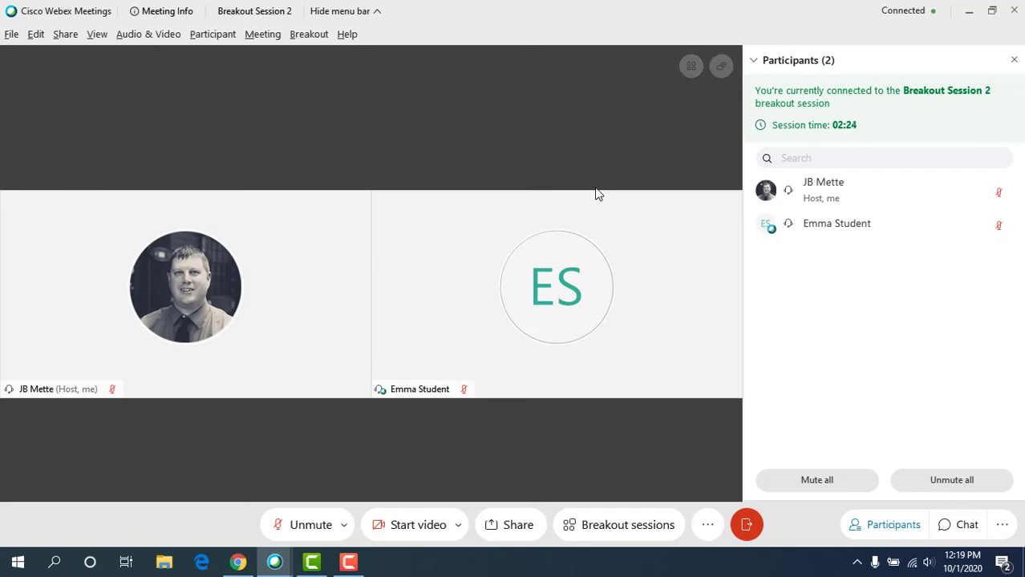
pyautogui.click(312, 38)
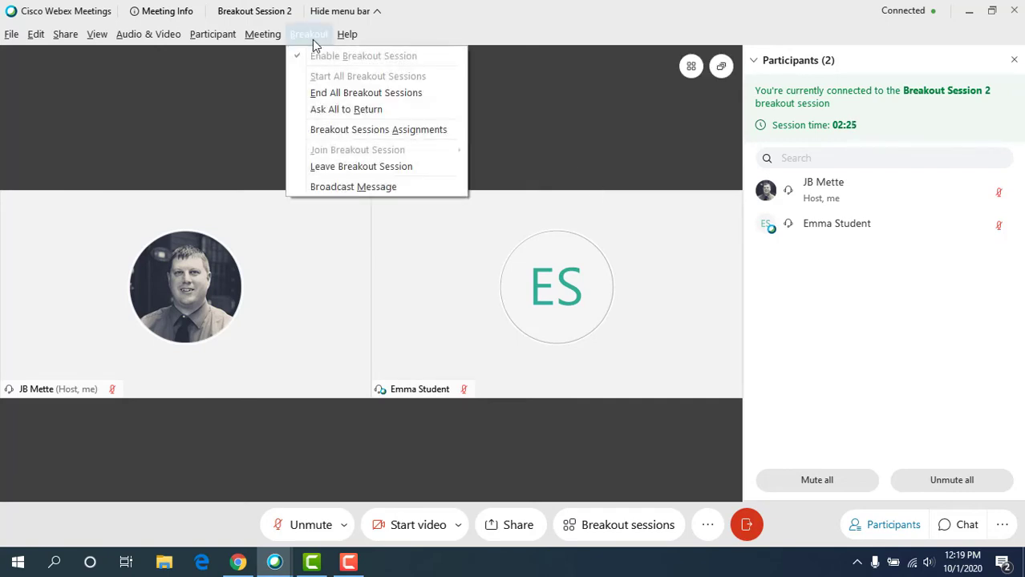
pyautogui.click(364, 166)
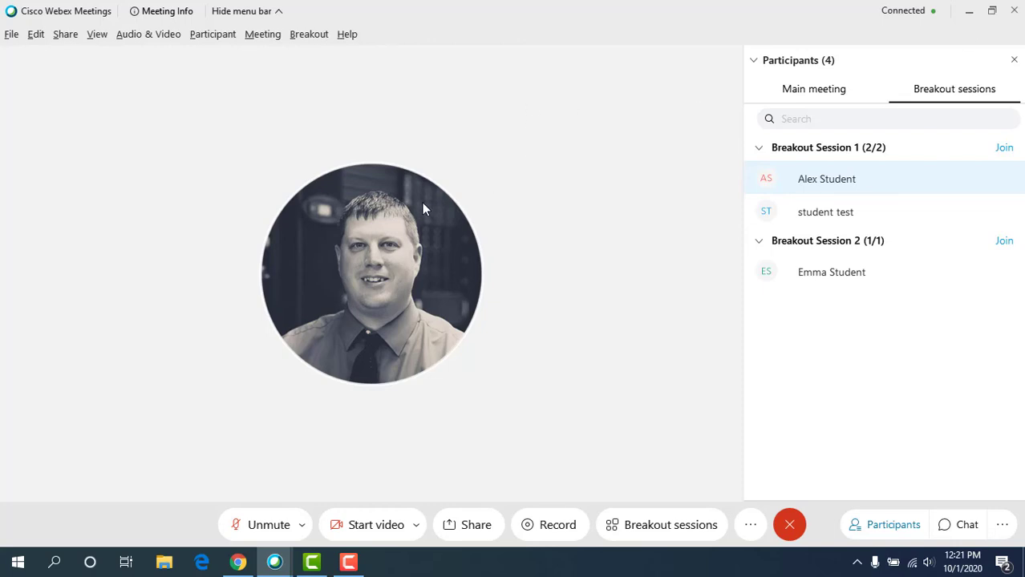
# Broadcast the message "Hello everyone, only 5 minutes left" to all participants in all breakout sessions
pyautogui.click(313, 37)
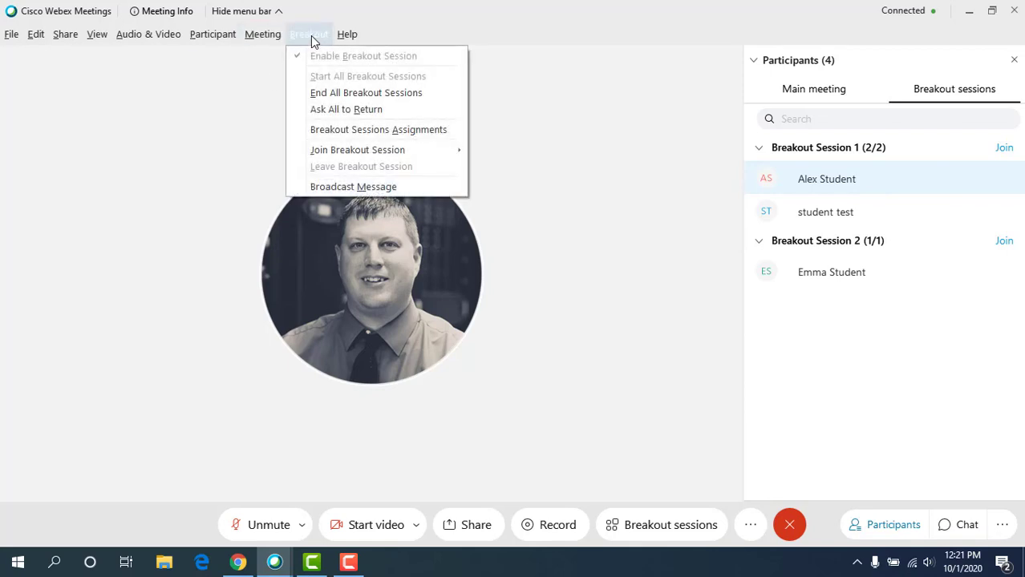
pyautogui.click(377, 186)
pyautogui.write('Hello everyone')
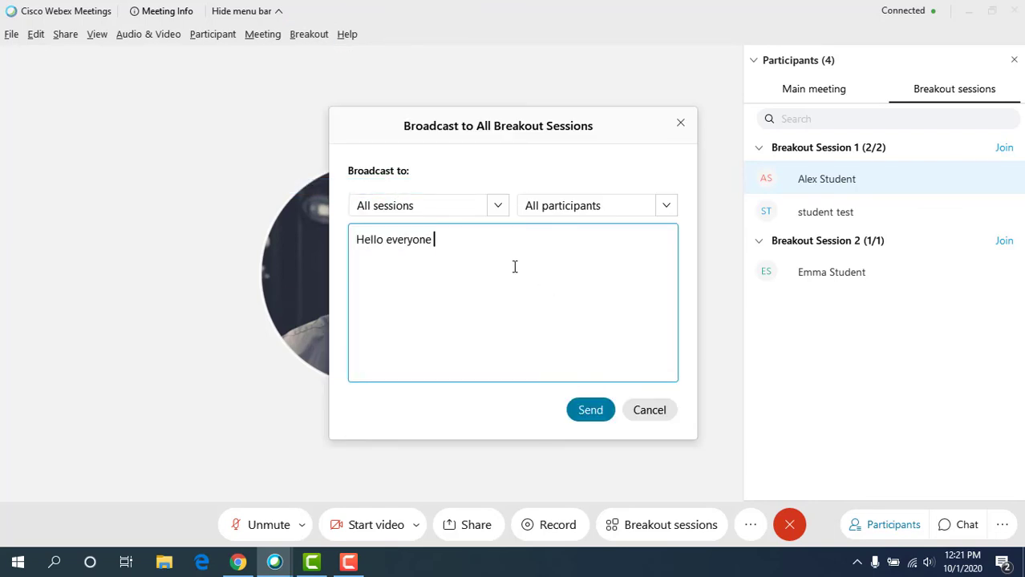
pyautogui.write(', only 5 minutes left')
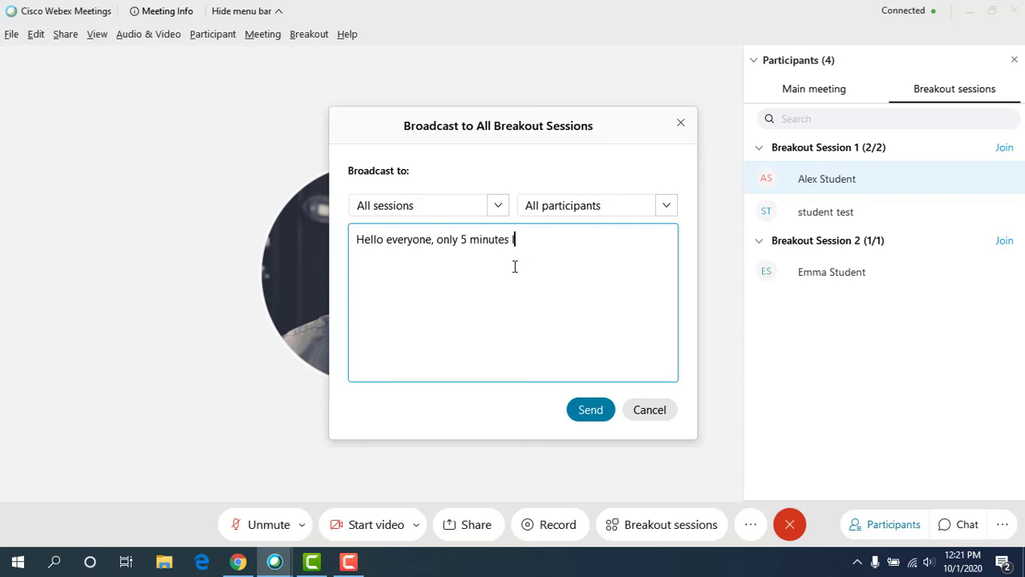
pyautogui.click(595, 410)
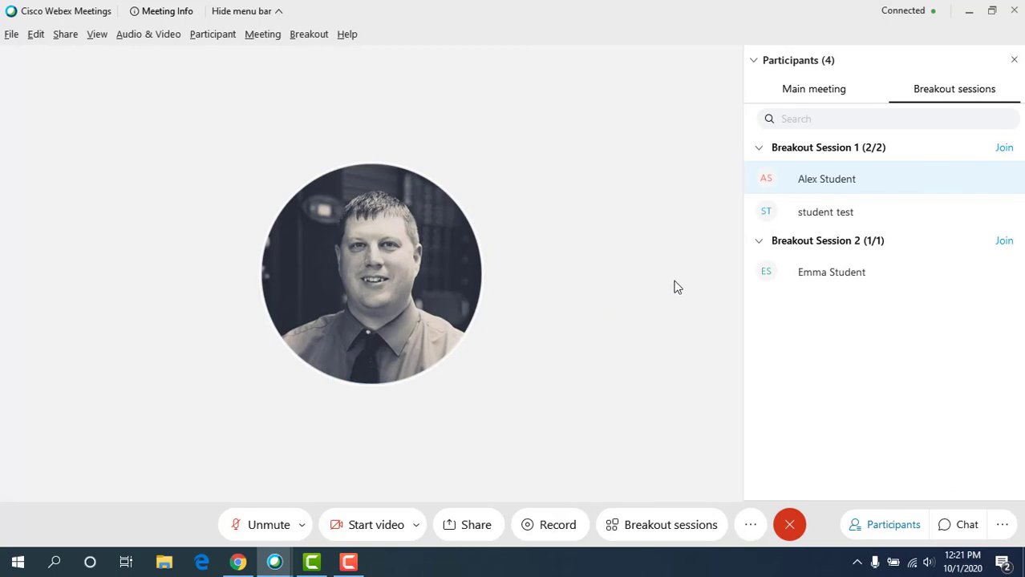
# End all breakout sessions so that every participant returns to the main meeting
pyautogui.click(308, 36)
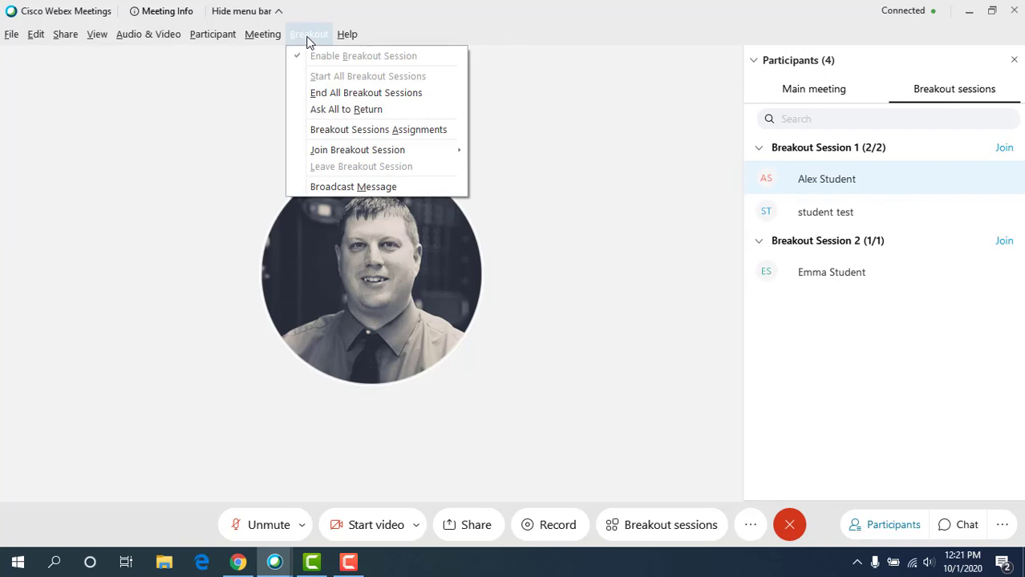
pyautogui.click(364, 94)
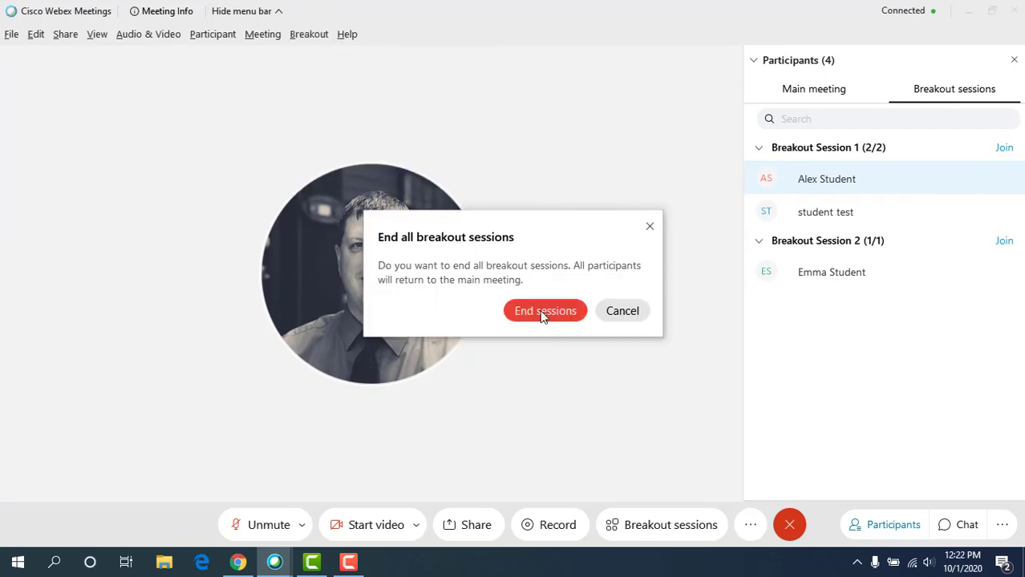
pyautogui.click(543, 314)
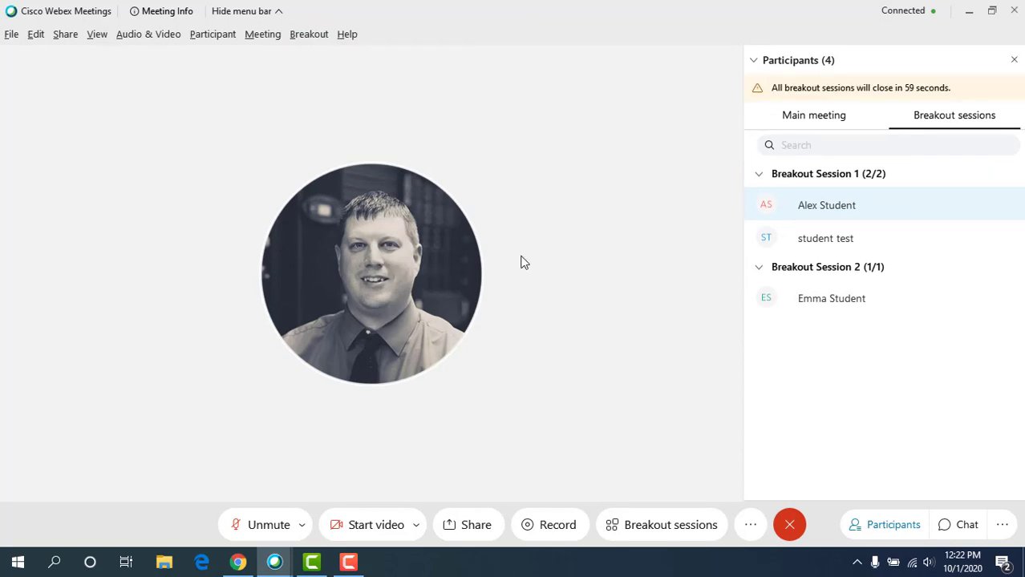